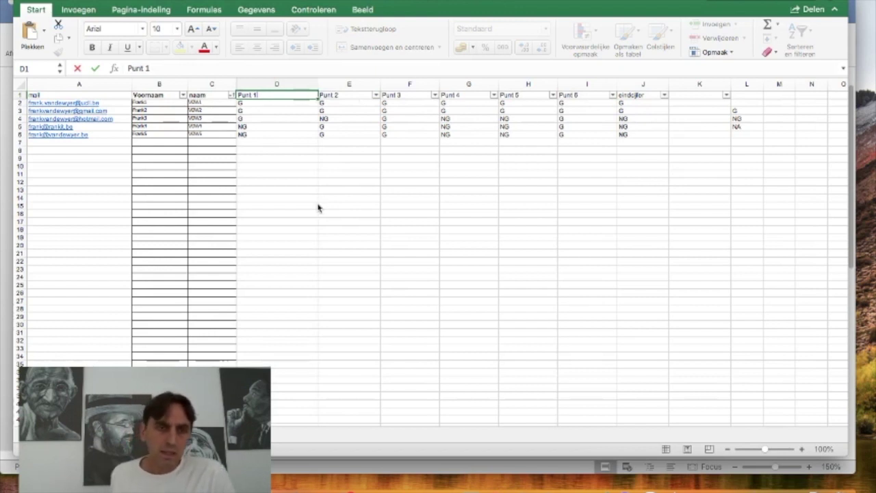
Commit the 'Punt 1' header in cell D1 and lay out all open windows side by side.
click(104, 105)
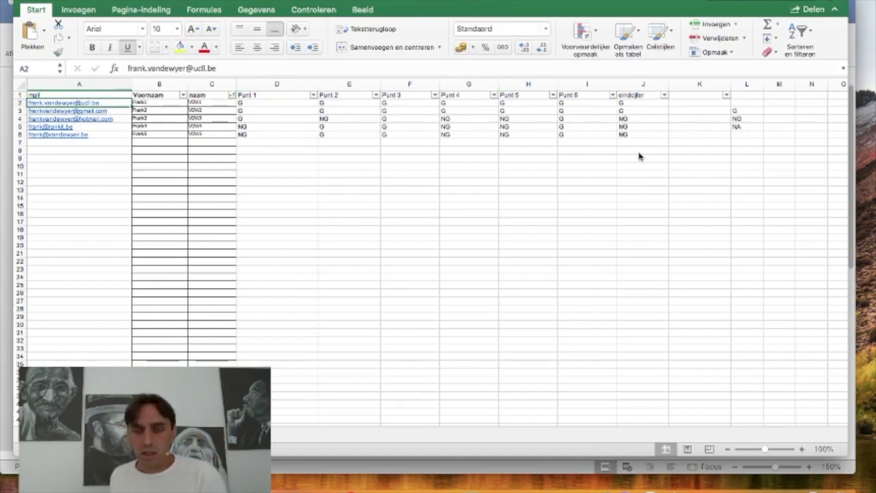
key(ctrl+Up)
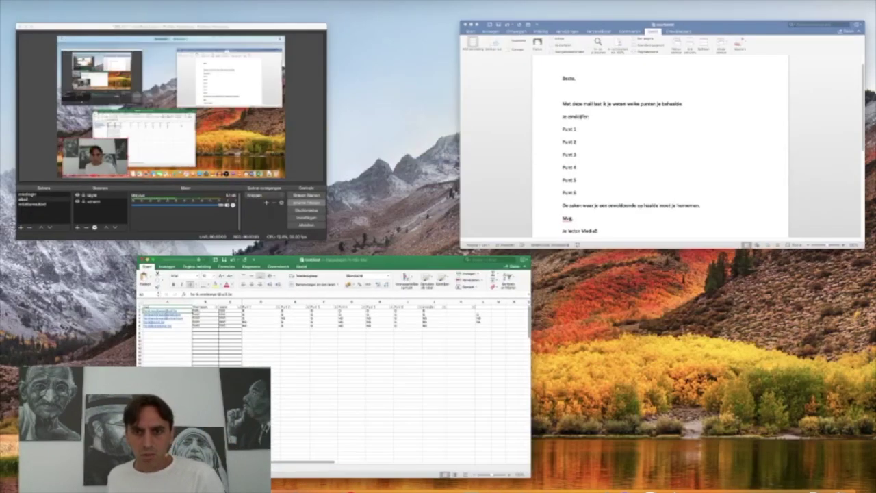
In the voorbeeld letter, change the greeting to 'Beste ,' and show the Verzendlijsten tools.
click(747, 186)
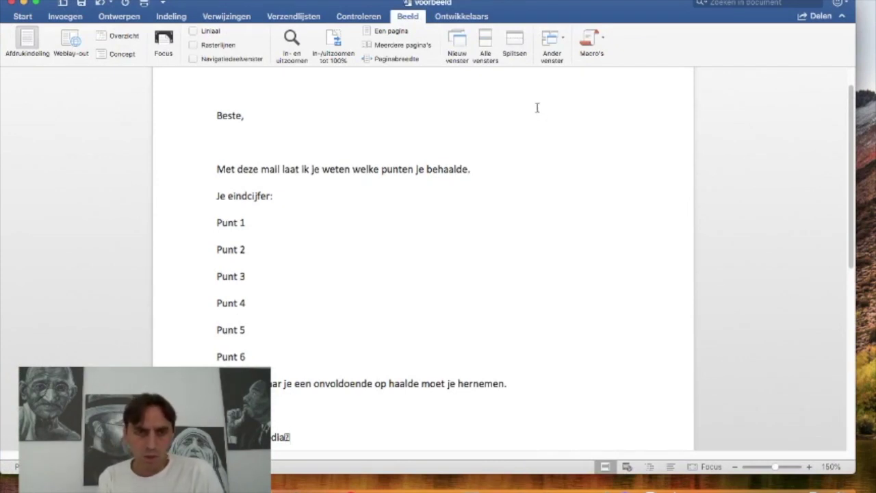
click(238, 124)
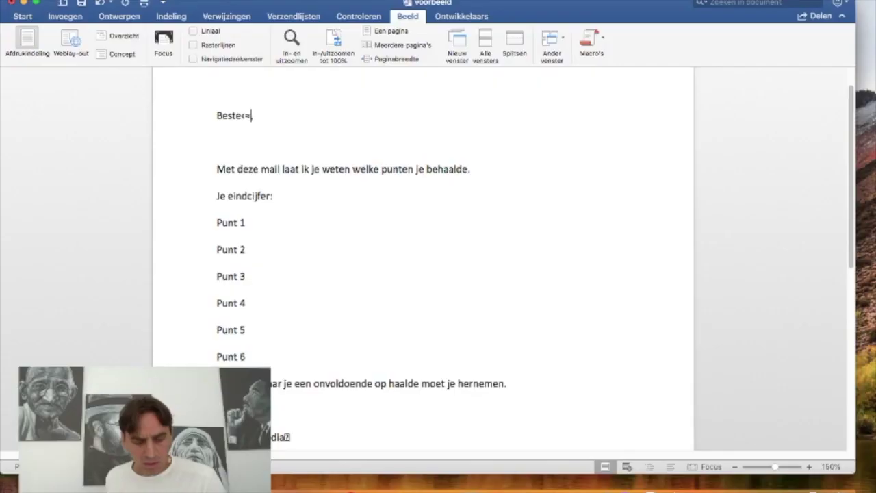
click(253, 116)
text(,)
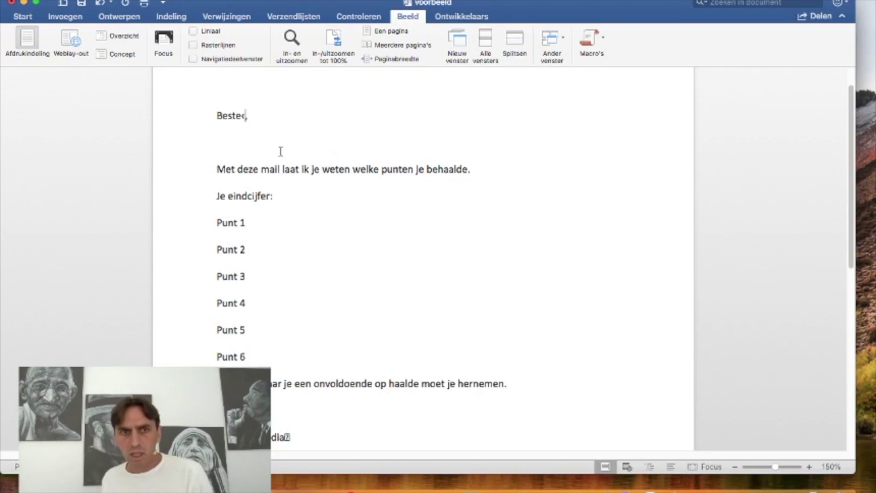
key(BackSpace)
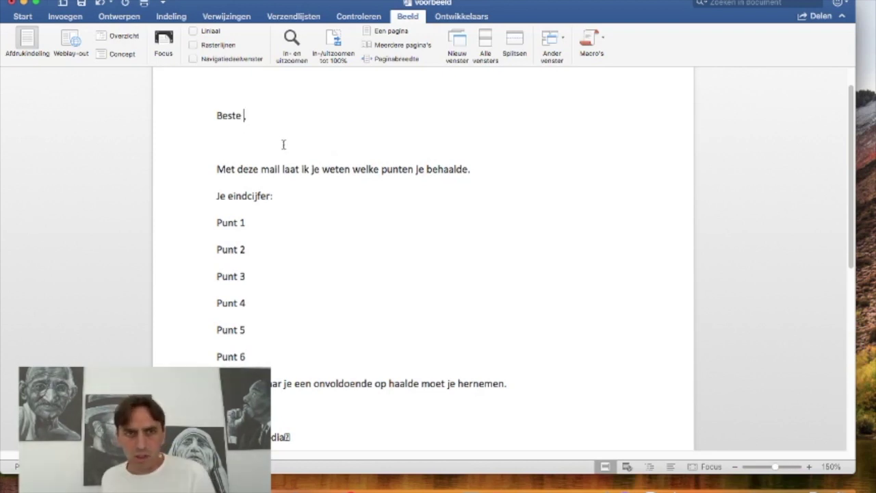
text(,)
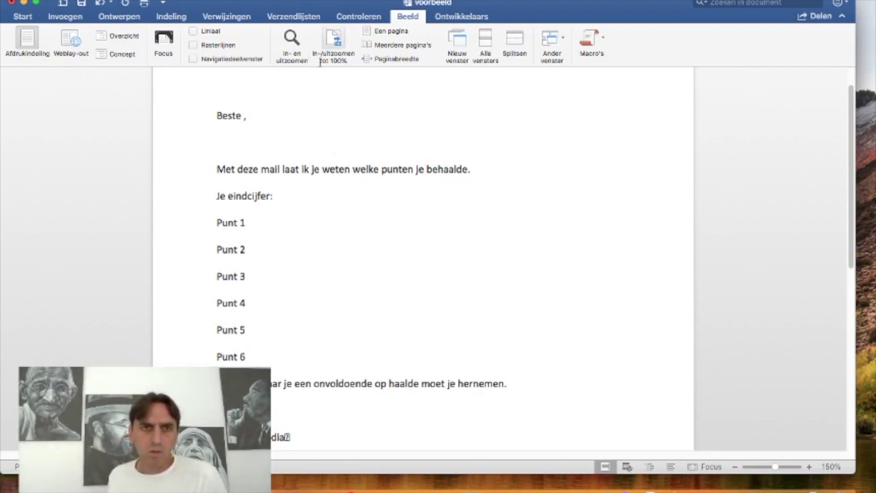
click(294, 16)
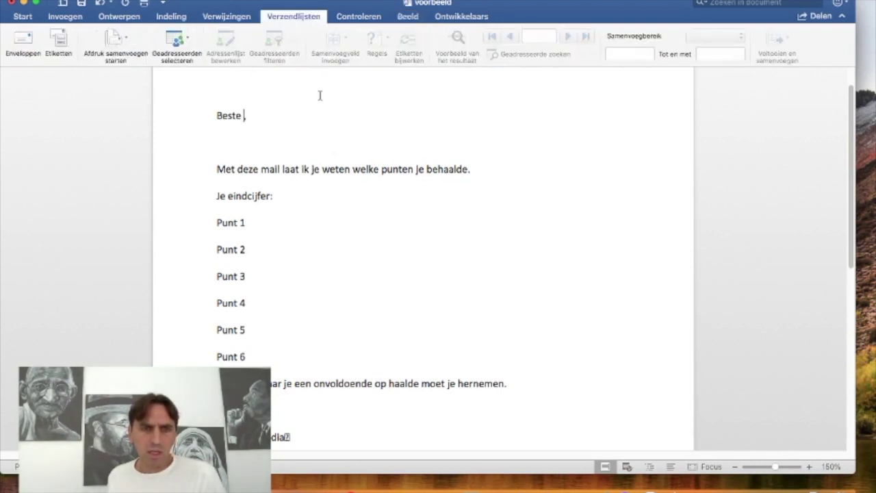
Start an E-mailberichten merge and list the Geadresseerden selecteren options.
click(126, 41)
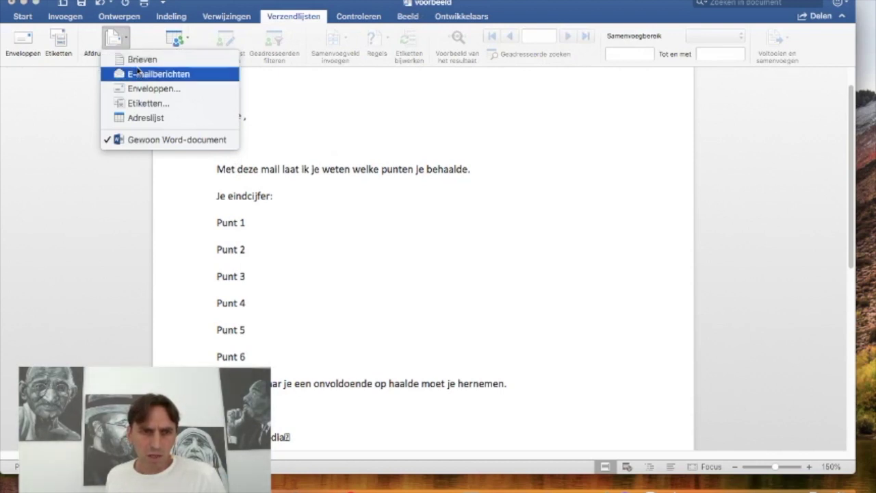
click(159, 75)
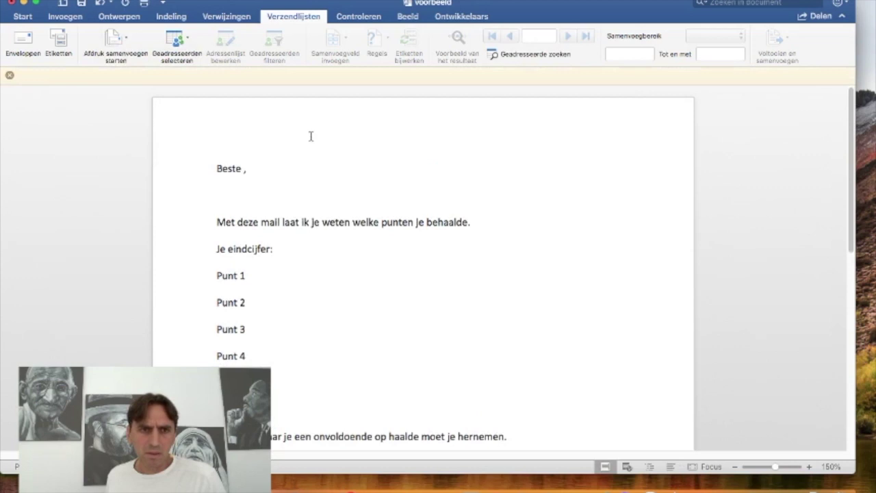
click(188, 43)
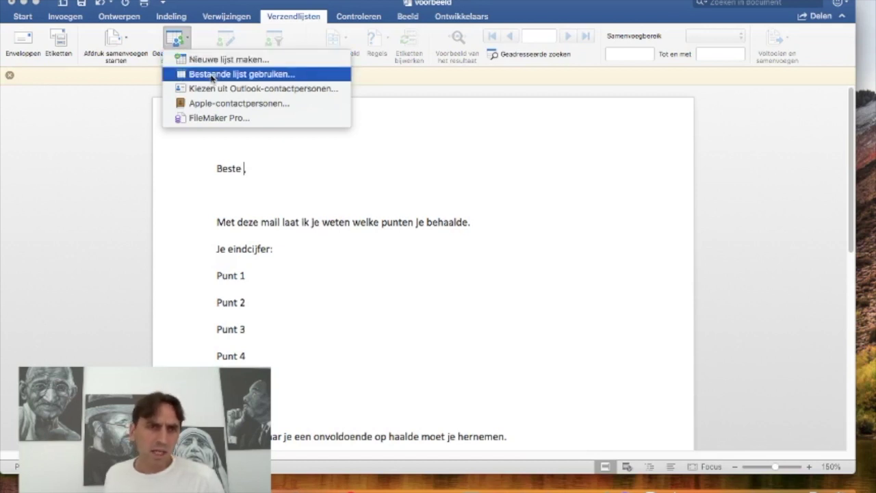
Use an existing list, opening testdiest.xlsx from the Desktop as the data source.
click(213, 75)
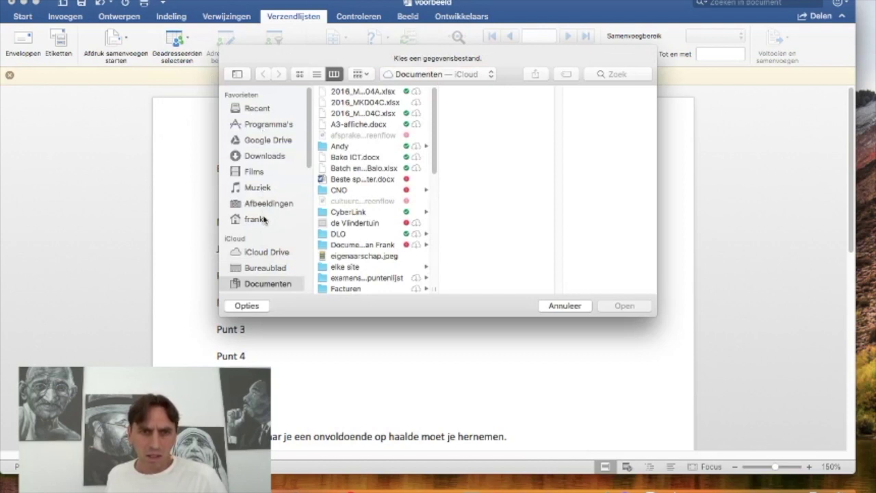
click(264, 267)
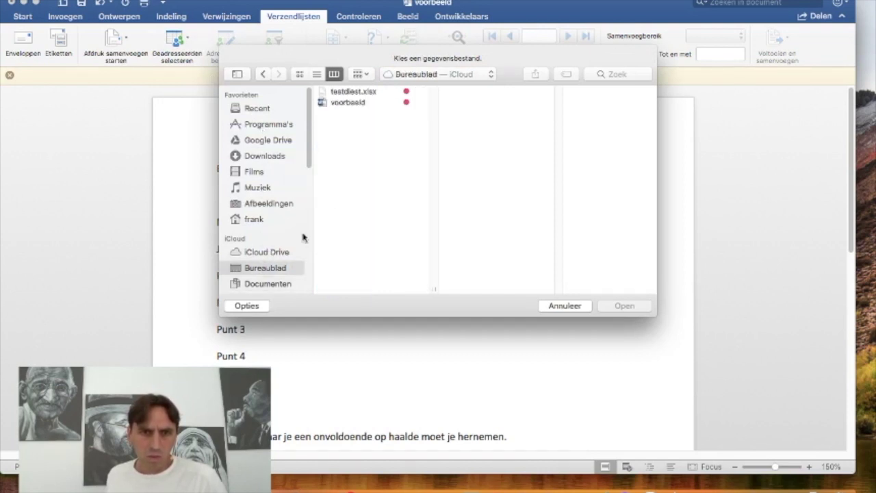
click(350, 92)
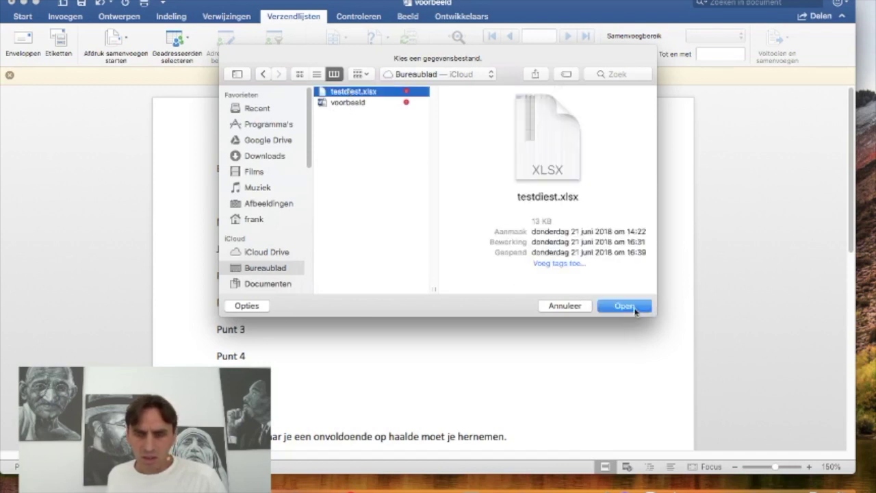
click(630, 307)
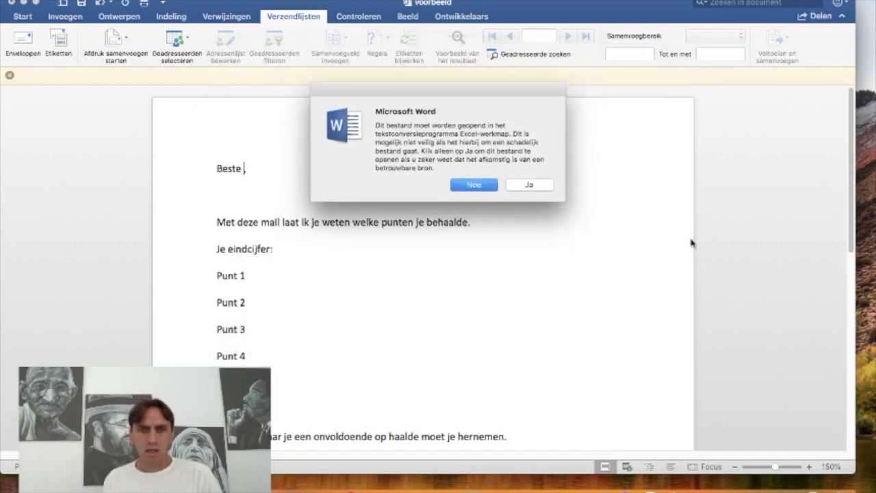
click(531, 186)
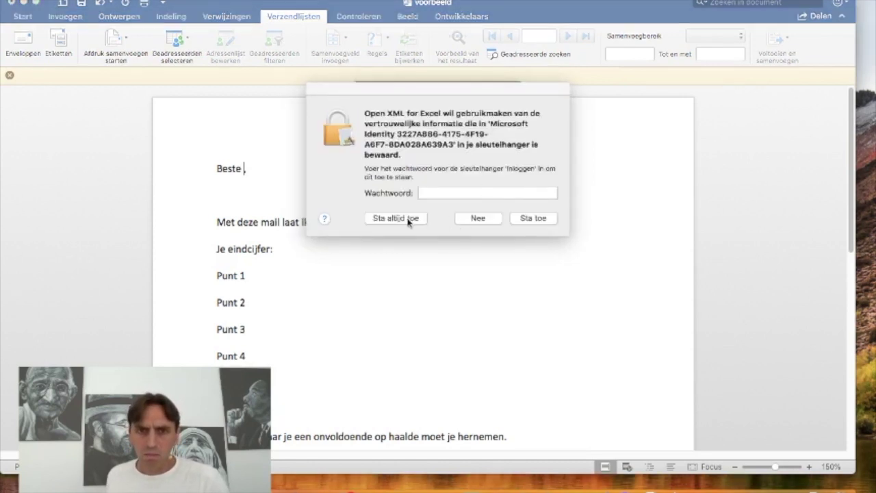
Enter the keychain password to grant access and confirm the whole Course data sheet.
click(443, 193)
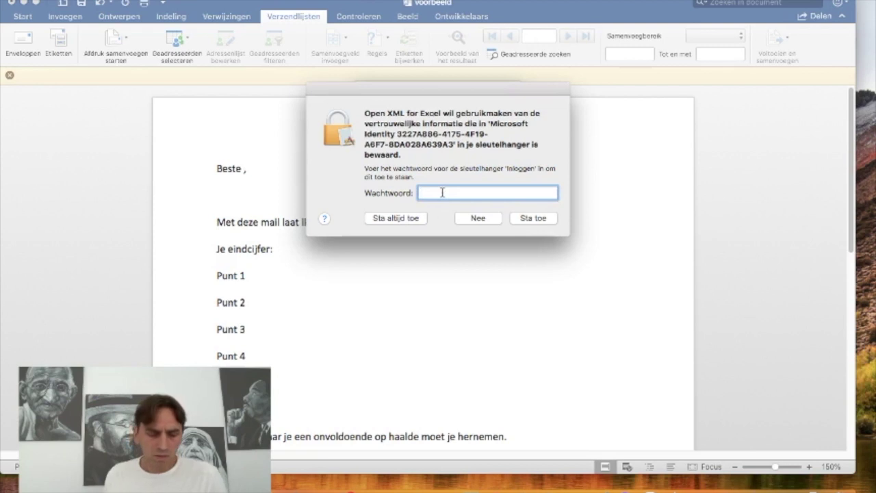
text(••)
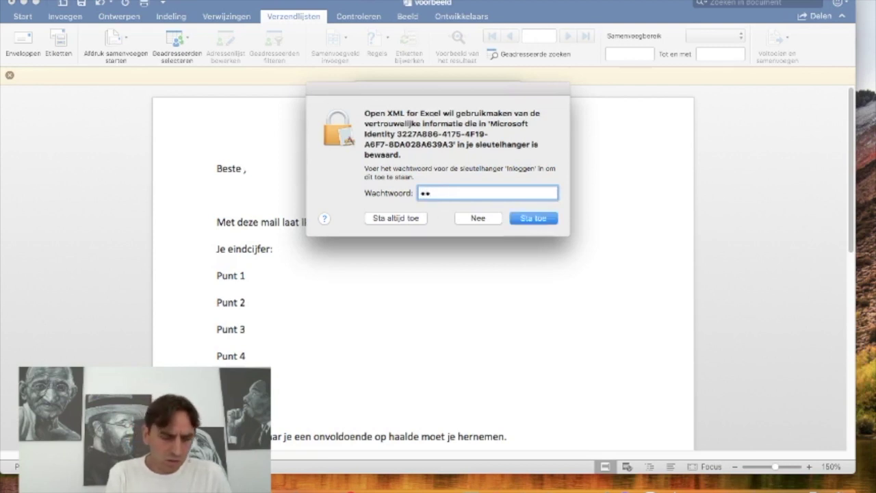
text(•••)
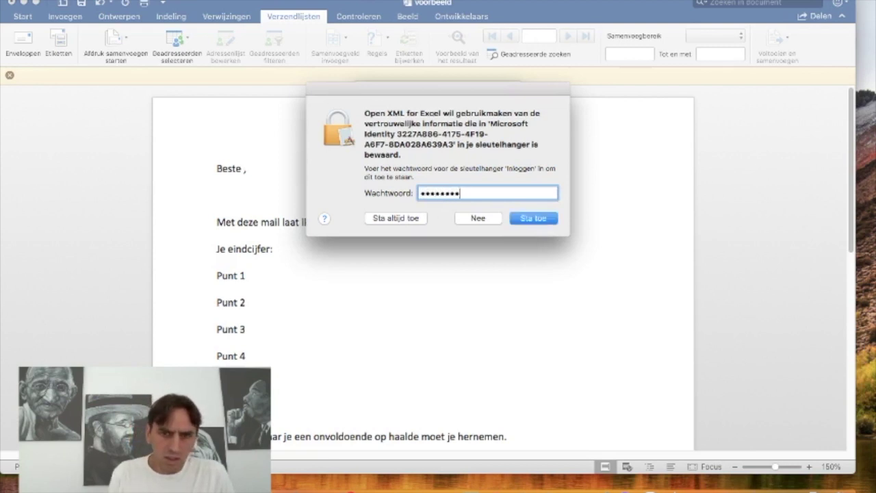
click(387, 219)
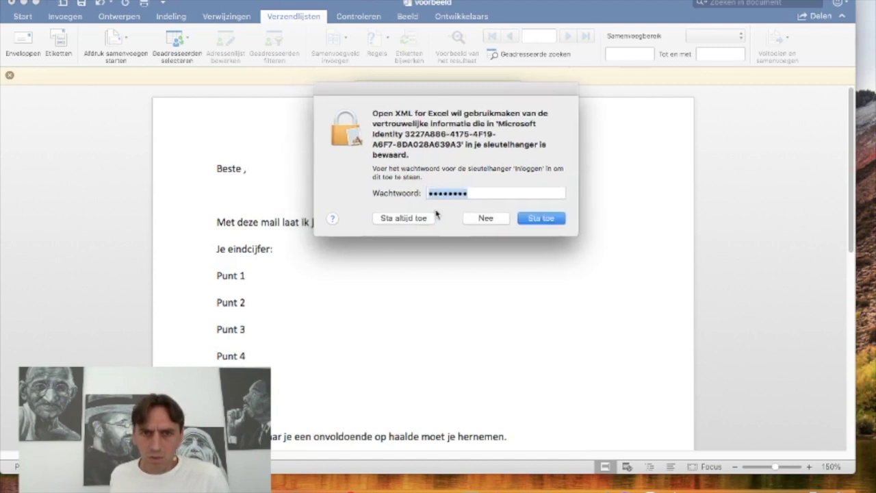
text(••••••)
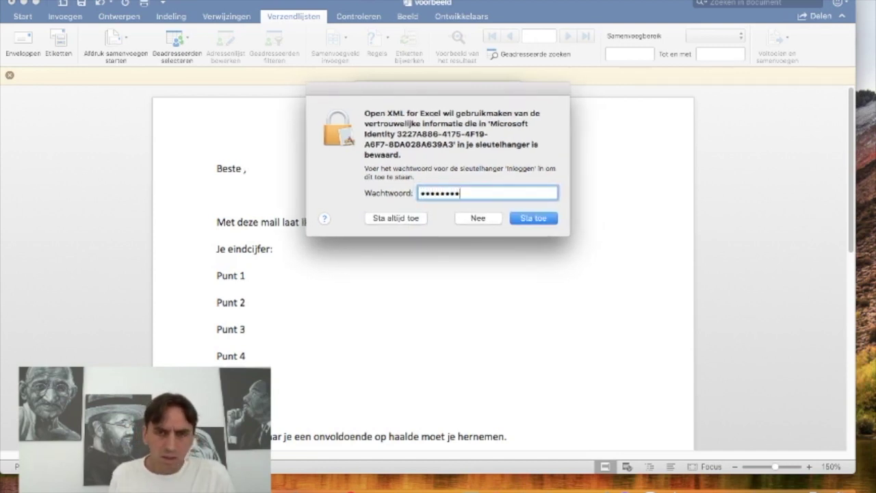
key(Return)
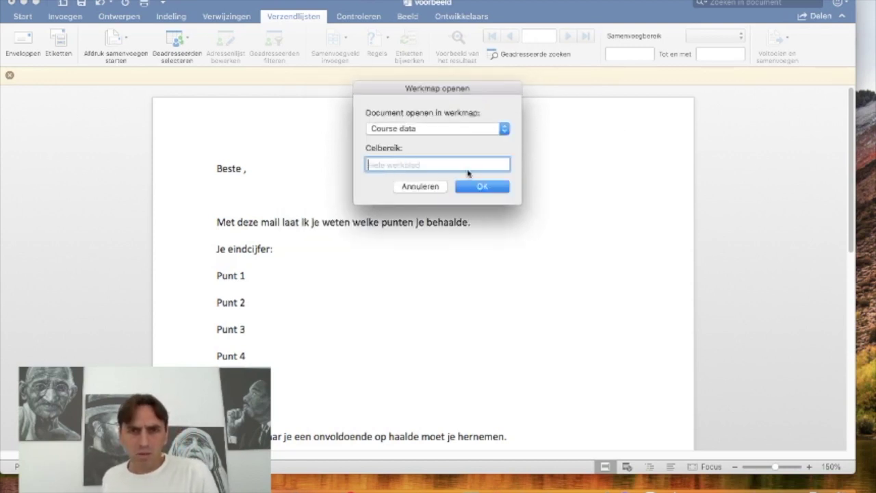
click(481, 187)
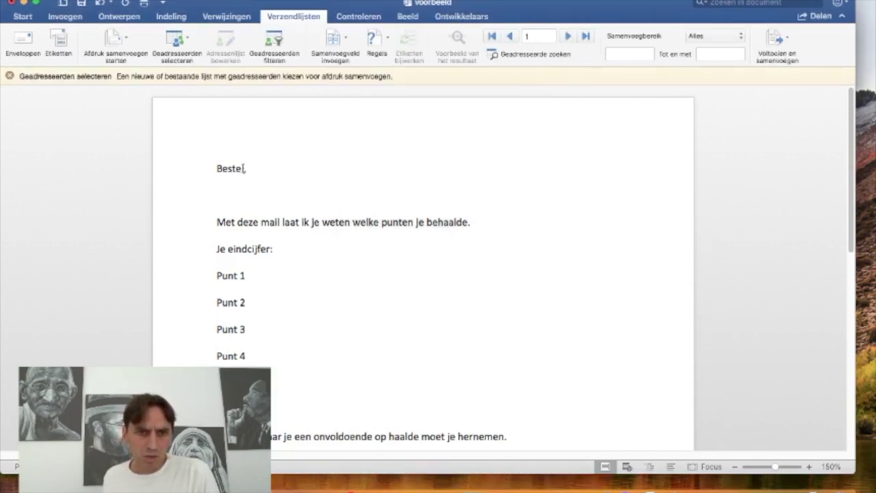
Compare the available merge fields with the Excel data sheet, then return to the letter.
click(346, 42)
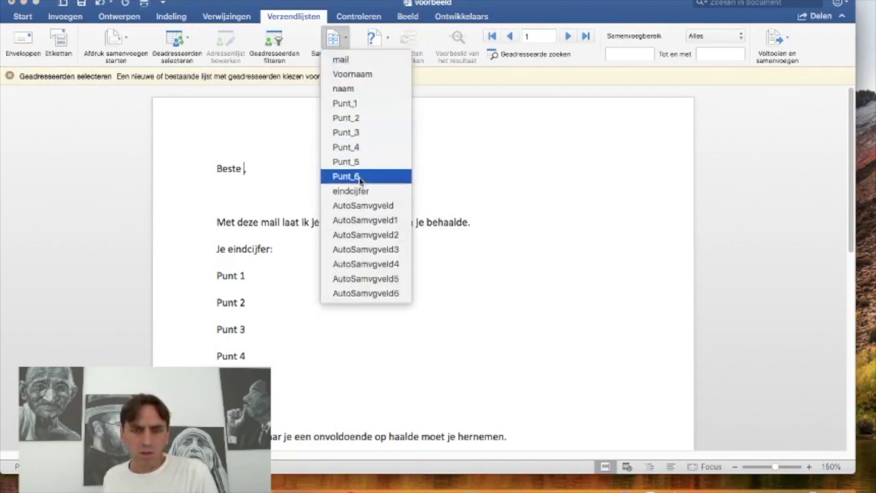
key(ctrl+Up)
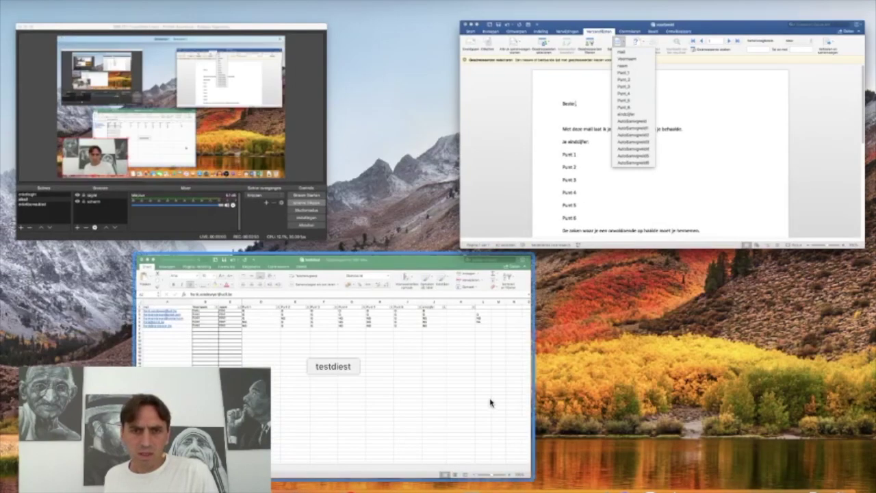
click(495, 405)
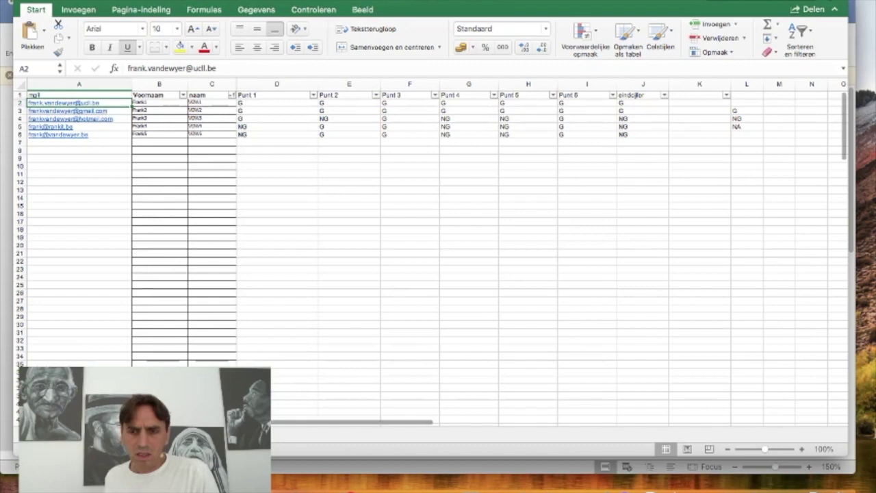
key(ctrl+Up)
click(606, 117)
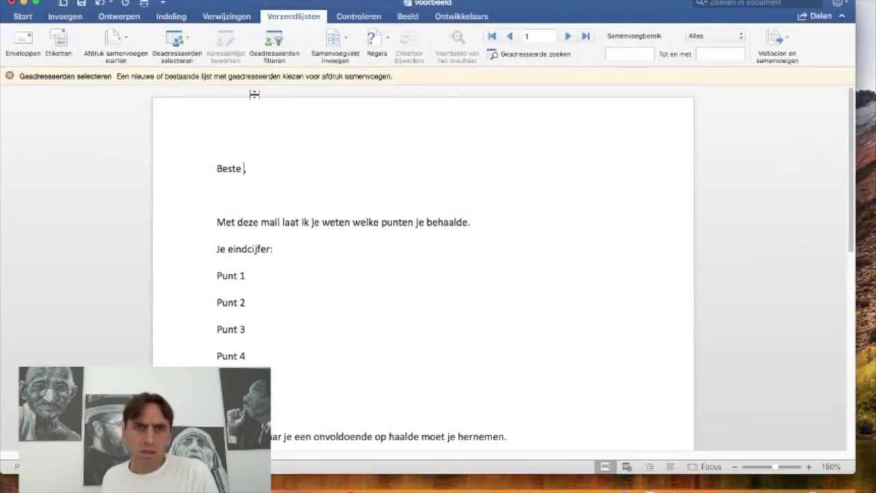
Insert «Voornaam» plus a comma after Beste and «eindcijfer» after Je eindcijfer:, then bring Excel forward.
click(348, 43)
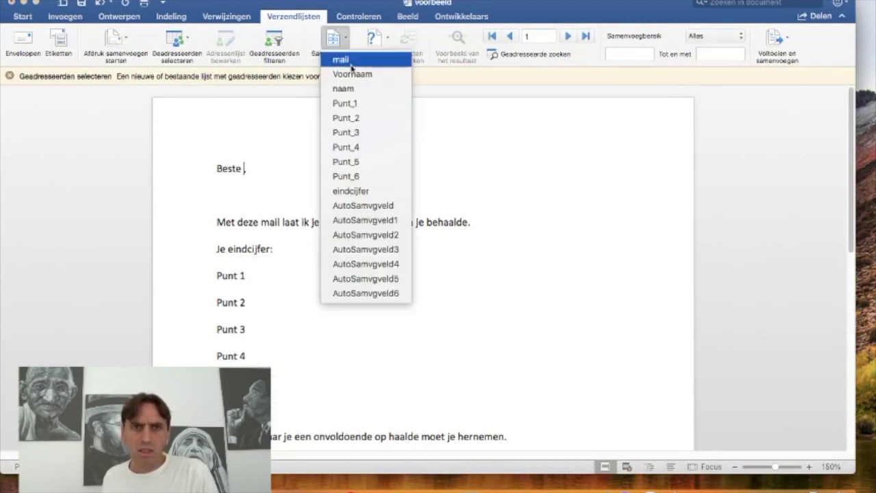
click(352, 74)
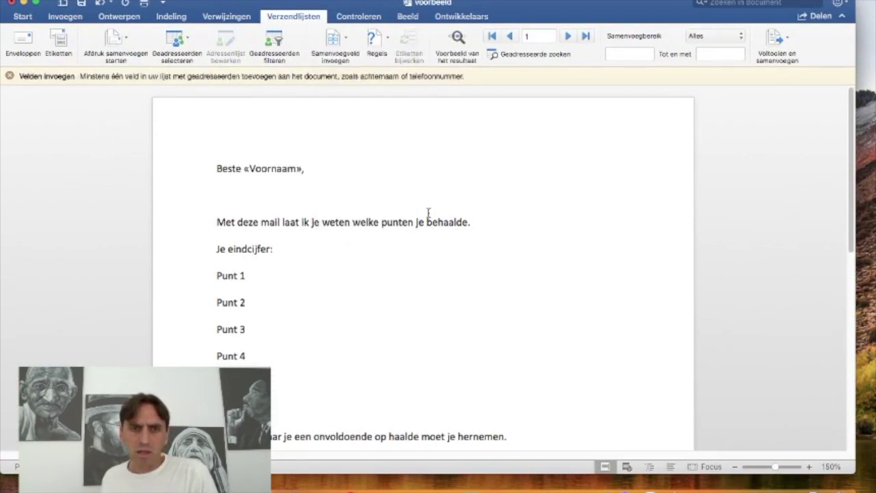
text(,)
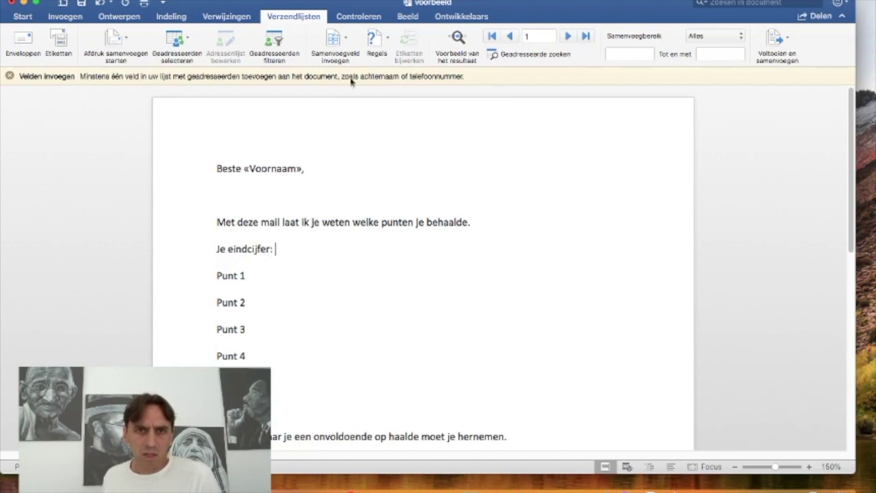
click(346, 39)
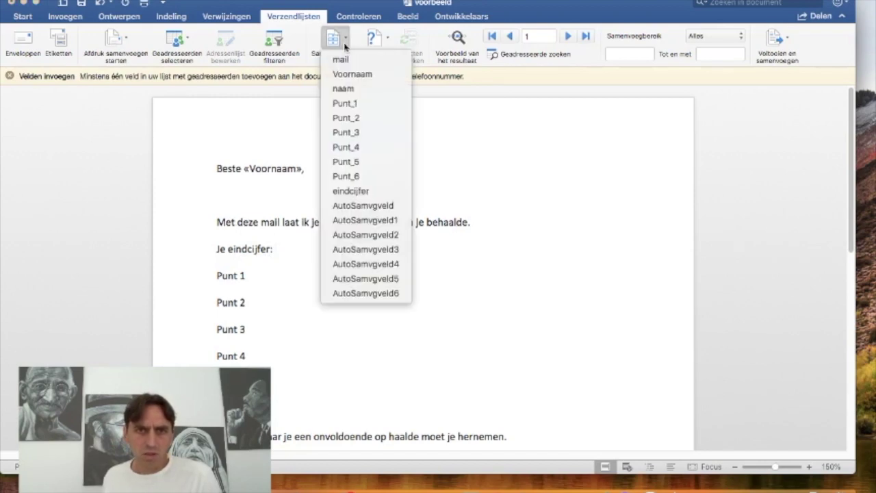
click(363, 192)
key(ctrl+Up)
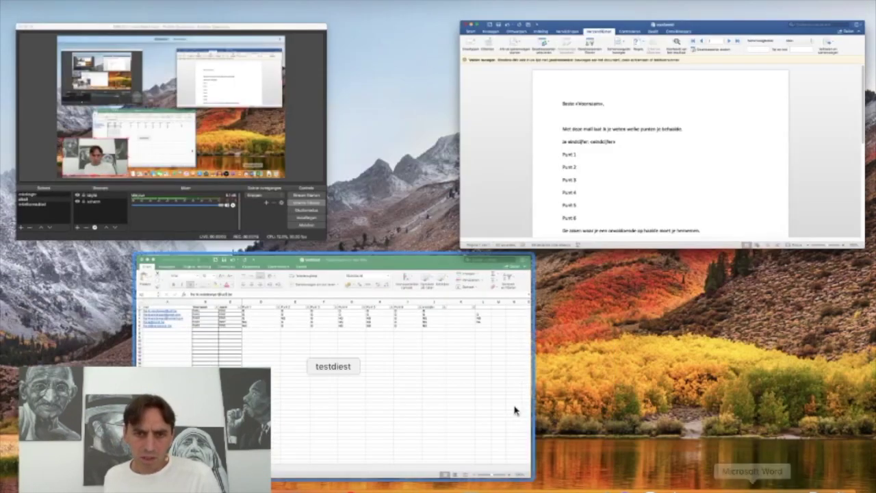
click(458, 404)
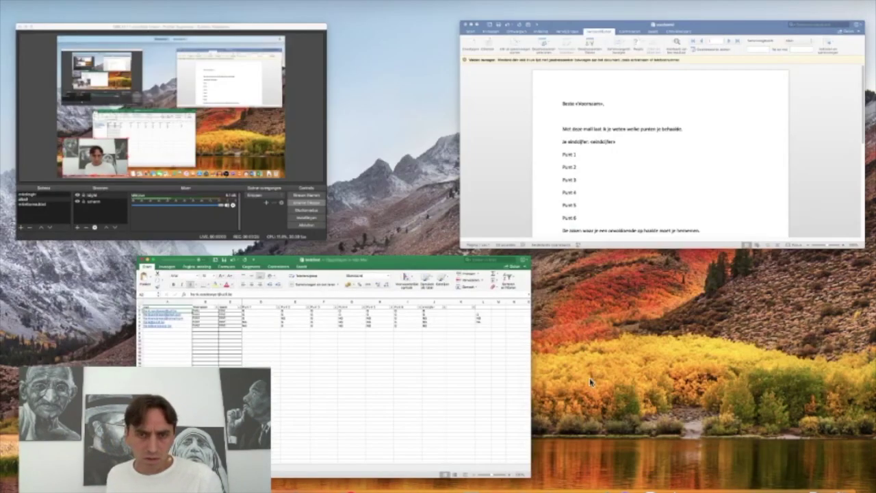
Switch from the Excel sheet back to the voorbeeld Word letter.
click(662, 172)
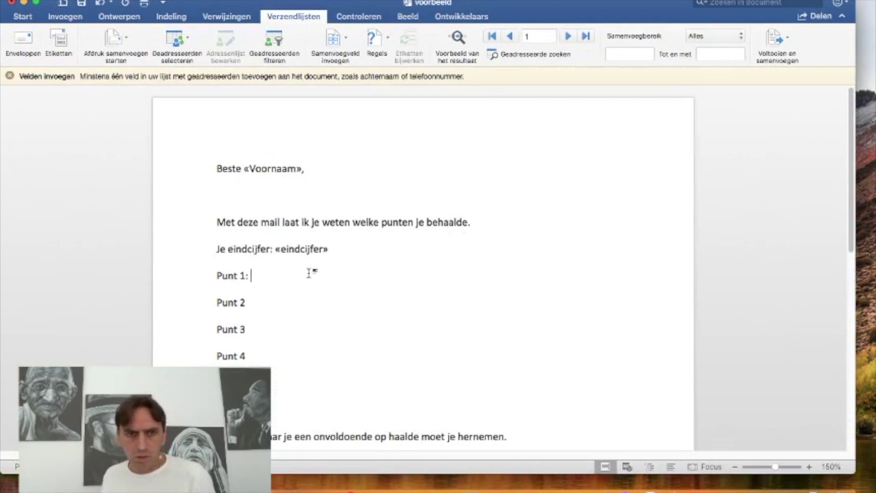
Insert «Punt_1» after Punt 1:, add a colon after Punt 2, and insert «Punt_2».
click(341, 46)
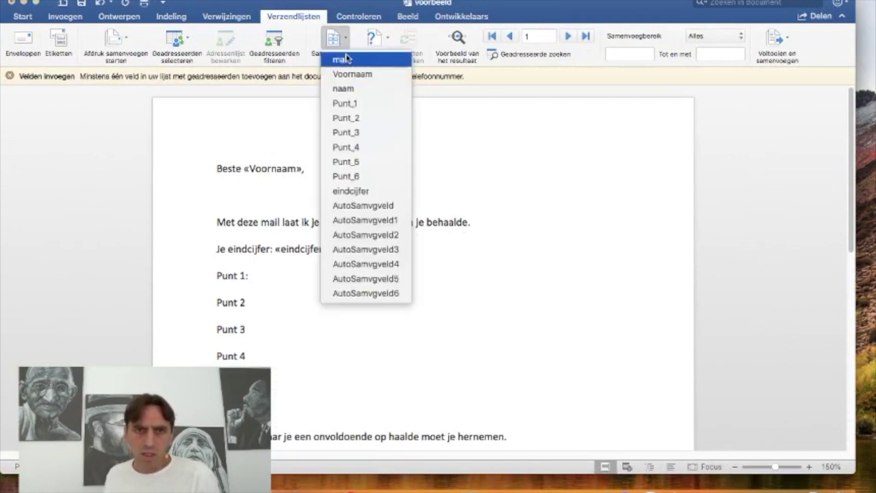
click(351, 112)
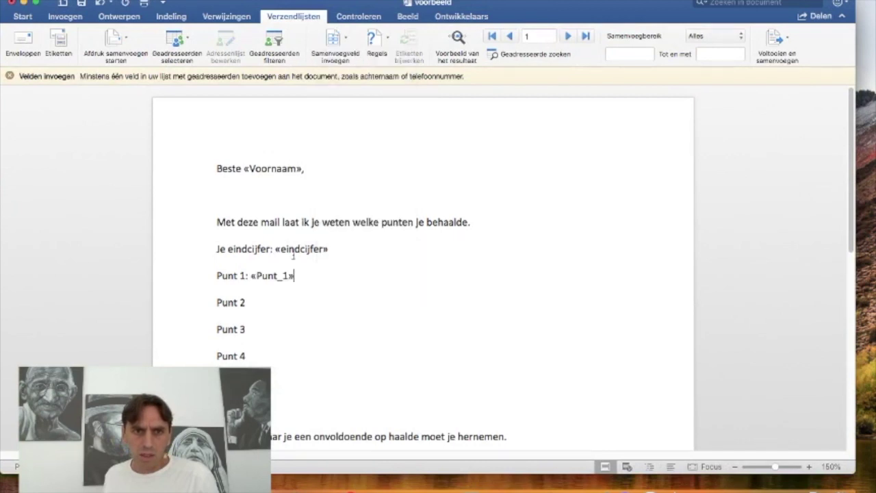
click(253, 293)
text(:)
key(BackSpace)
key(BackSpace)
text(:)
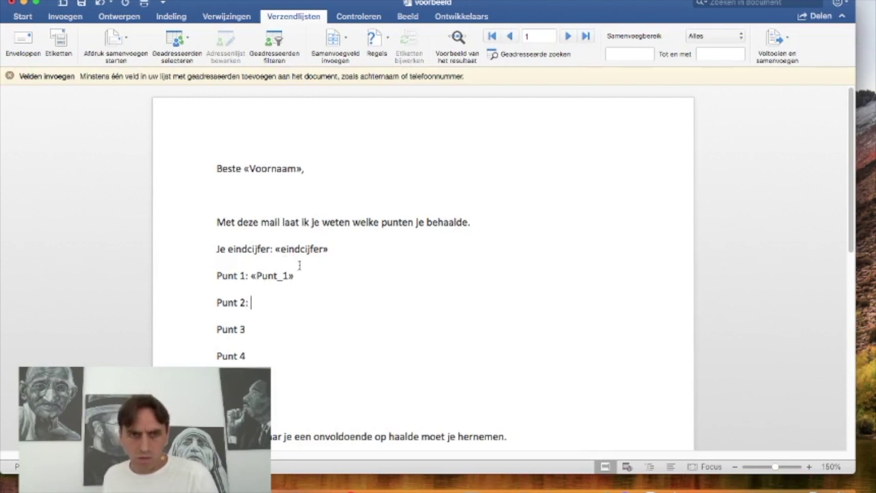
click(346, 47)
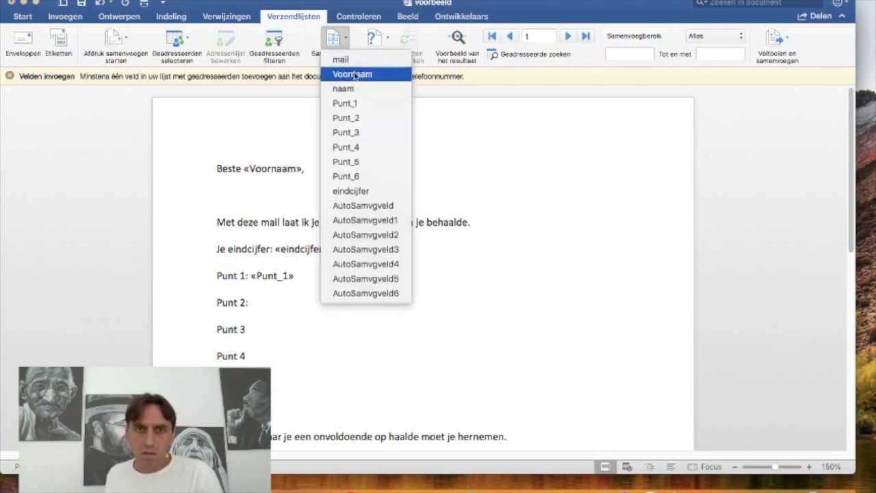
click(356, 118)
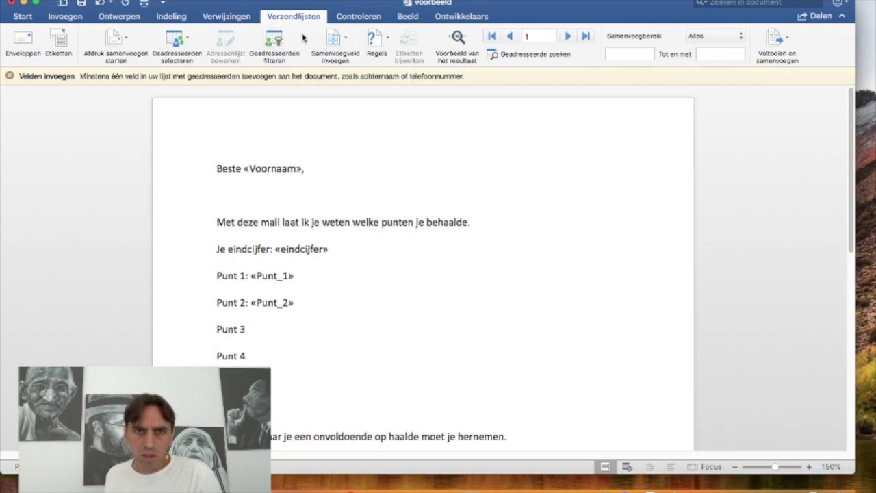
Insert the «Punt_3», «Punt_4», «Punt_5» and «Punt_6» fields on their matching lines.
click(336, 39)
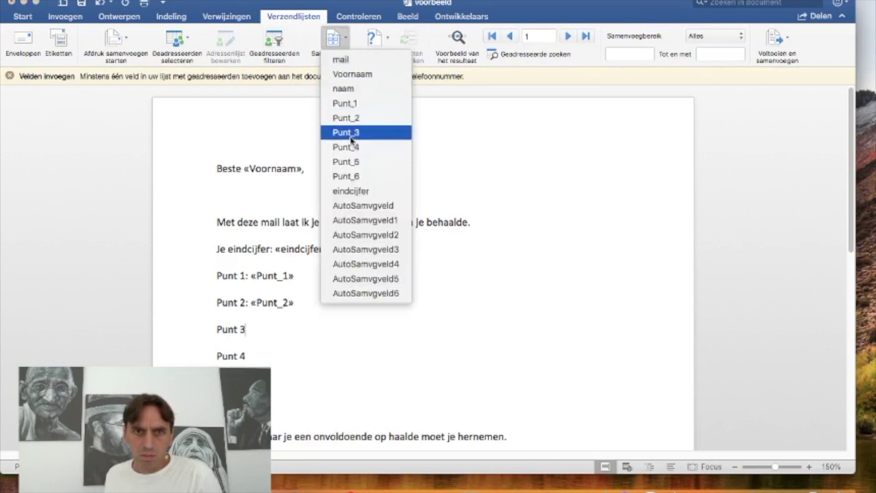
click(351, 136)
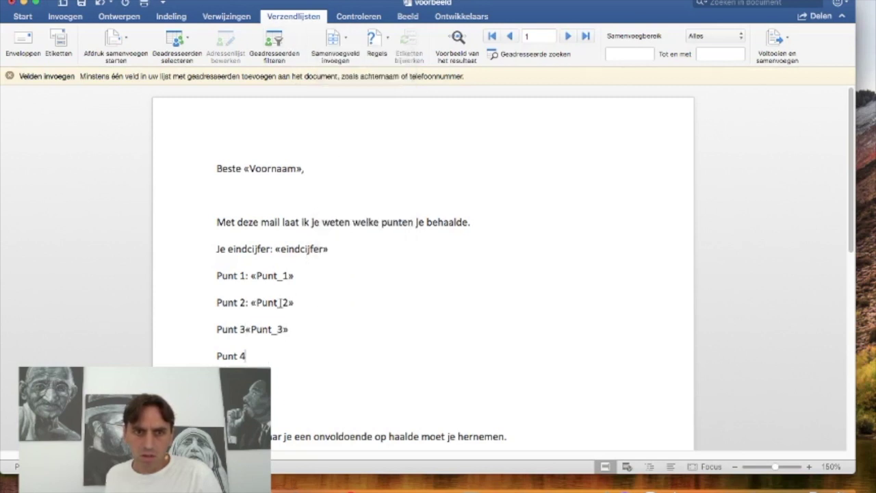
click(334, 40)
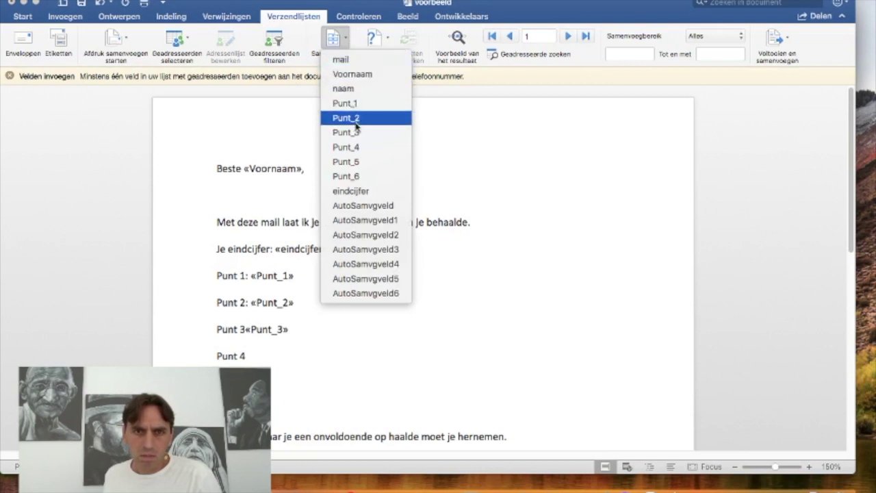
click(359, 146)
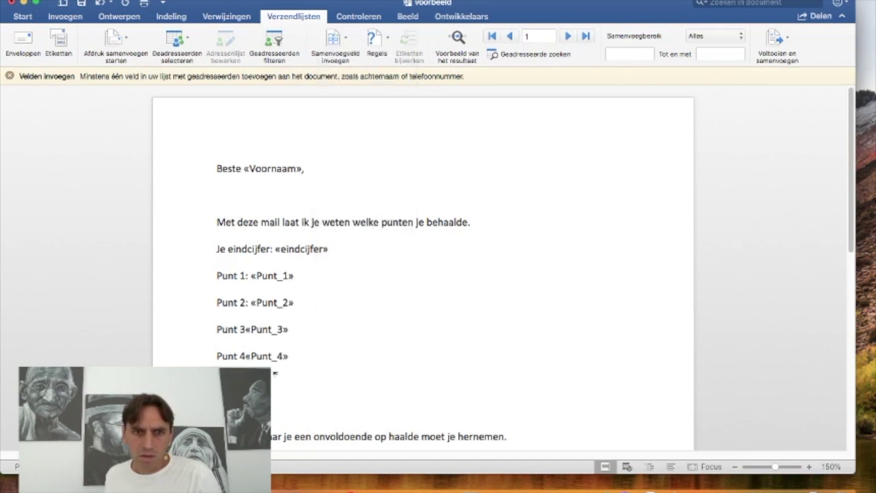
click(352, 54)
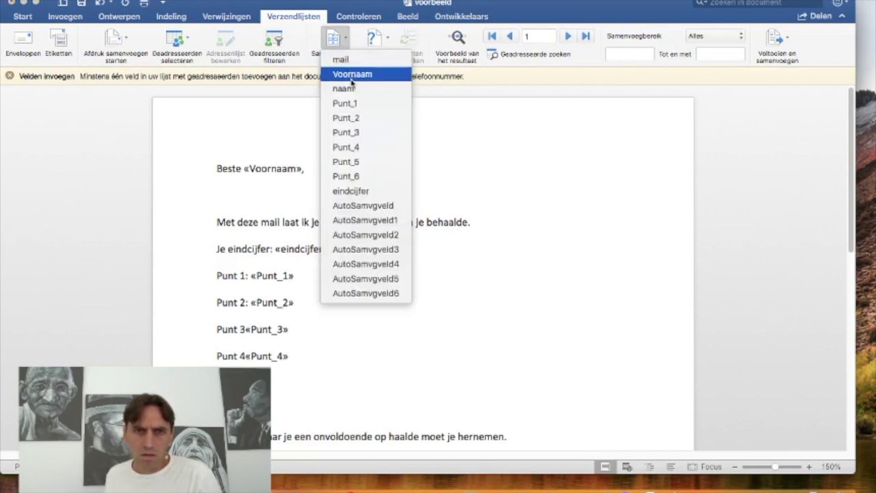
click(349, 161)
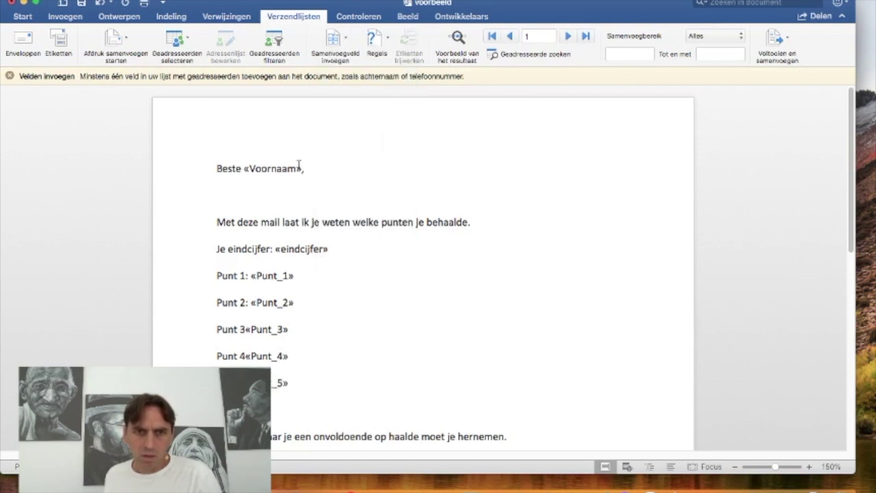
click(331, 47)
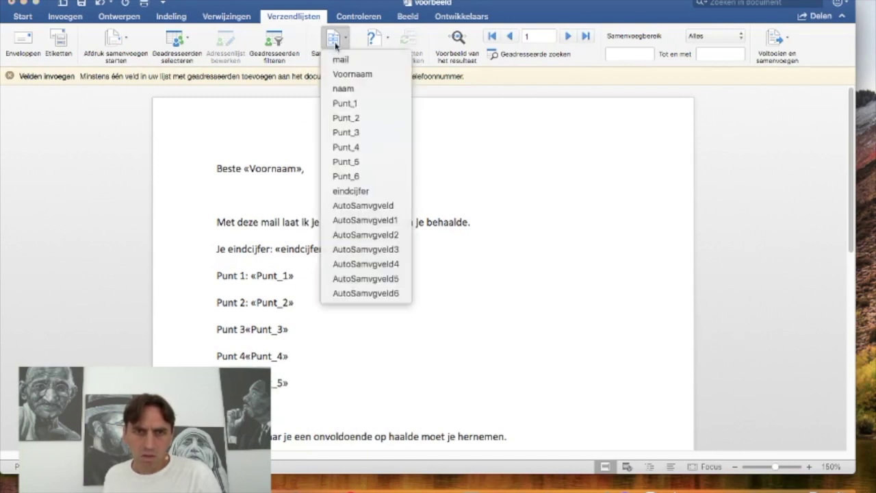
click(351, 177)
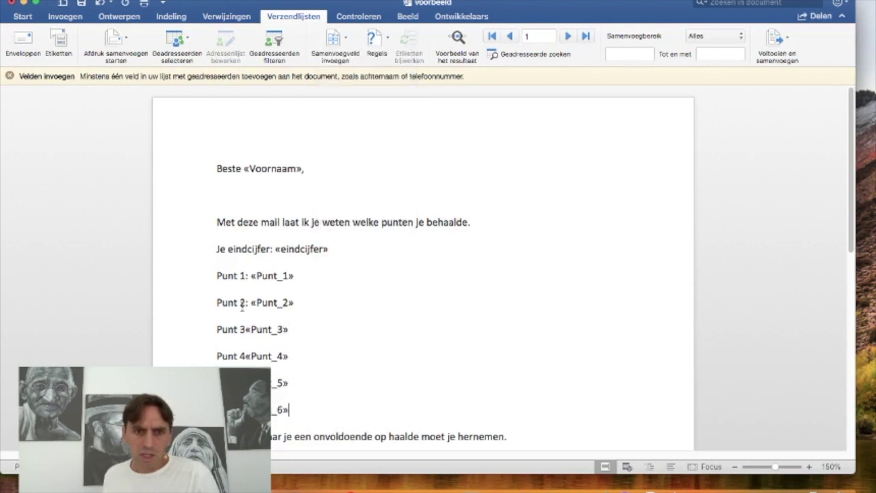
click(263, 332)
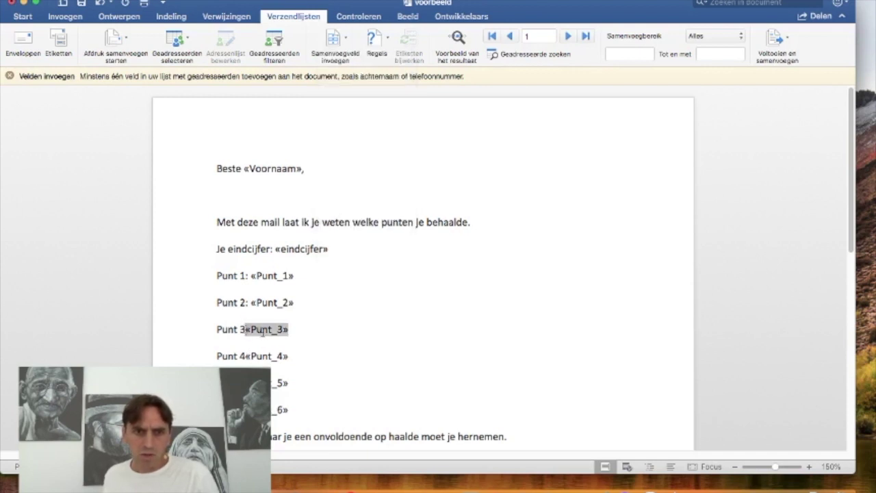
Add colons after the Punt 3 and Punt 4 labels and check the Punt 5 and Punt 6 fields.
click(240, 331)
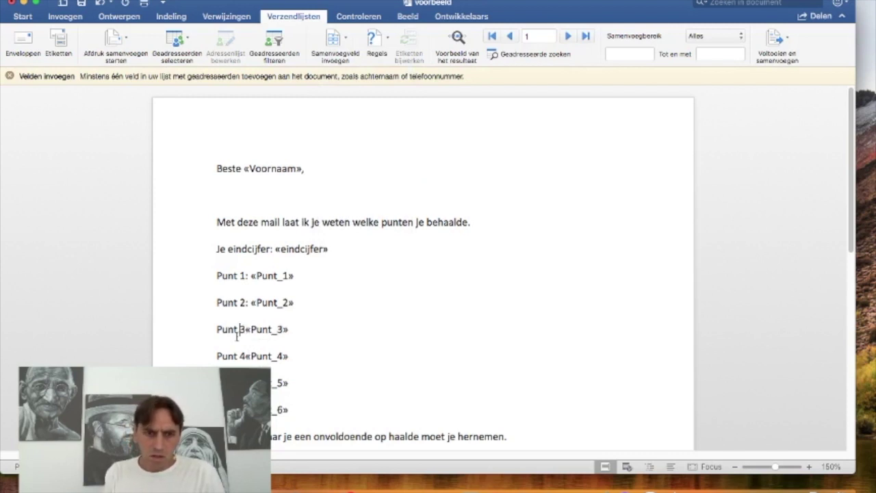
text(:)
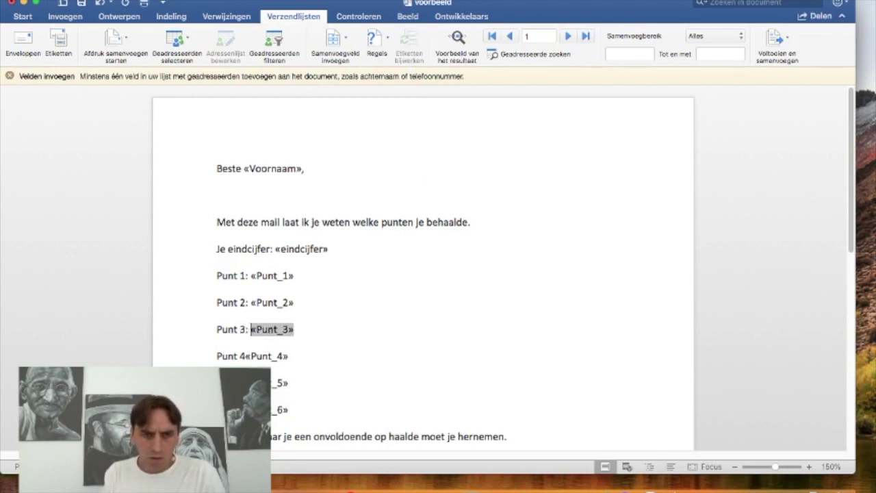
click(245, 357)
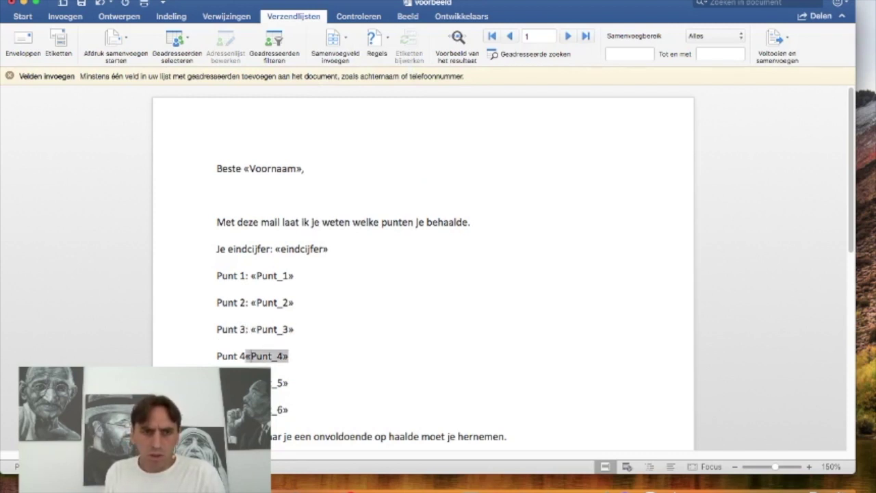
text(:)
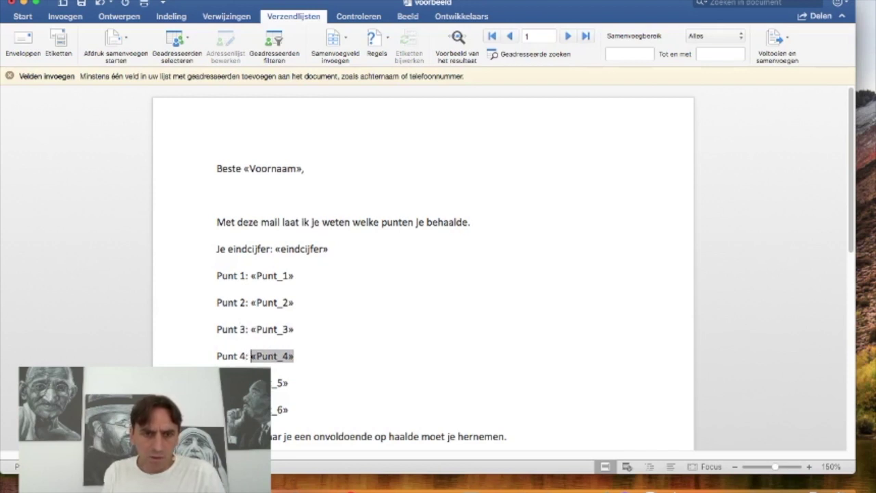
click(217, 363)
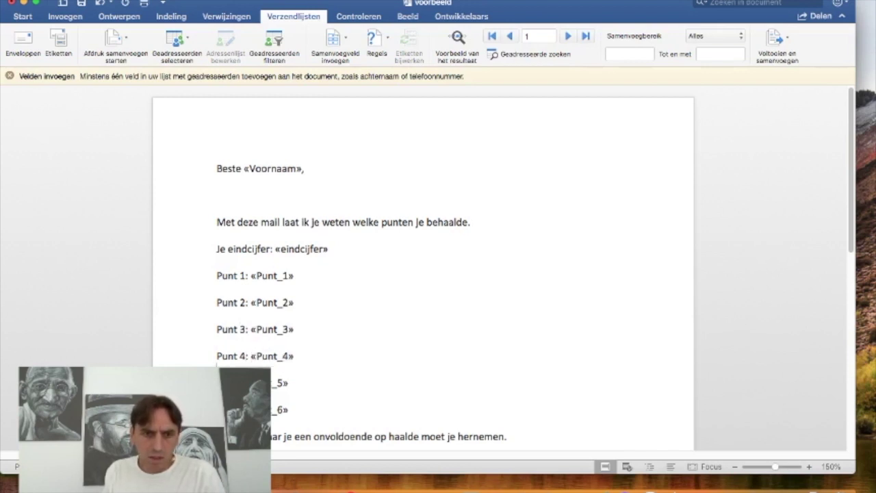
click(289, 382)
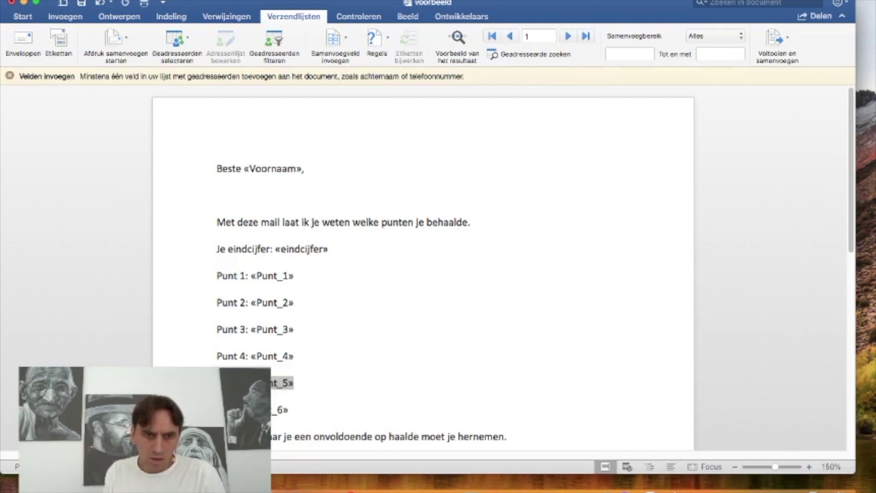
key(Down)
key(Right)
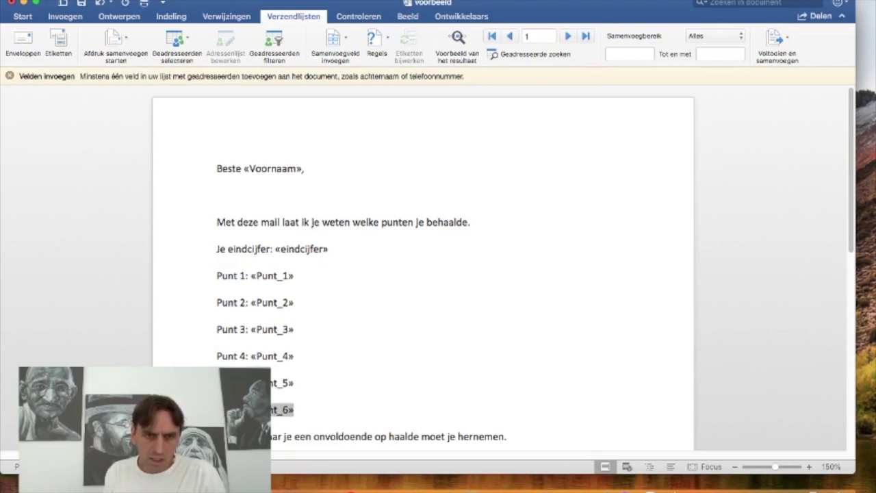
click(386, 330)
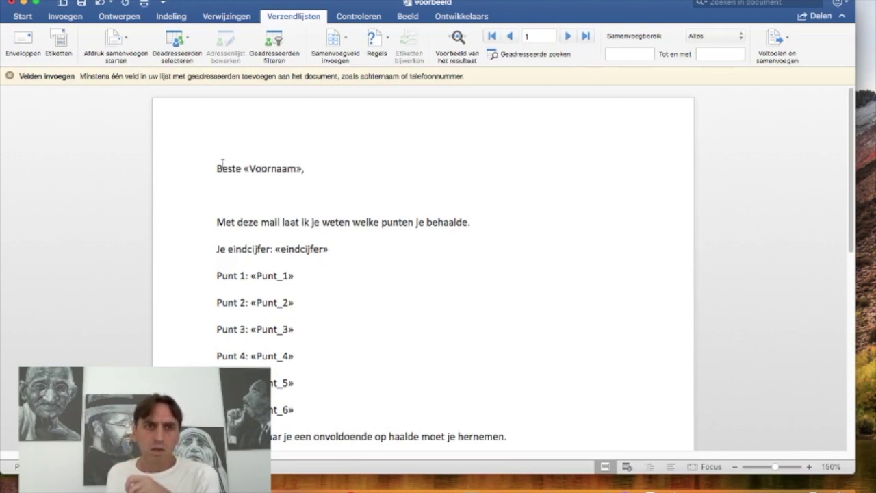
click(122, 43)
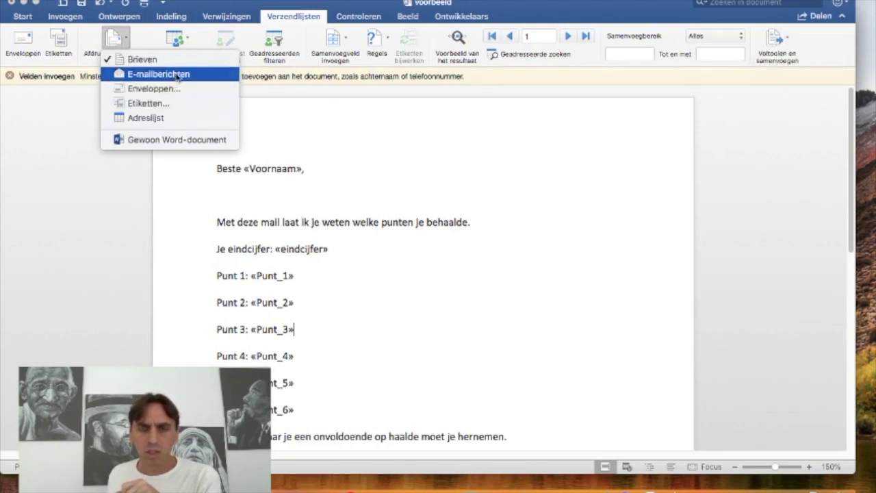
click(589, 217)
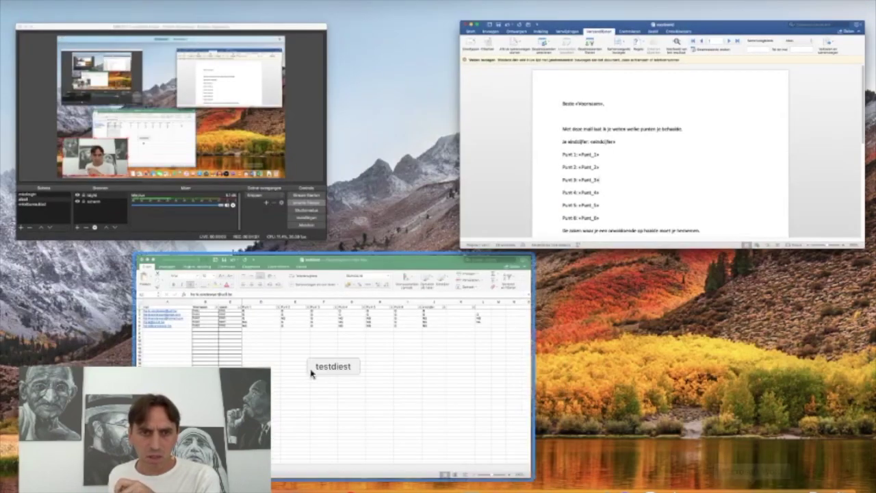
click(325, 382)
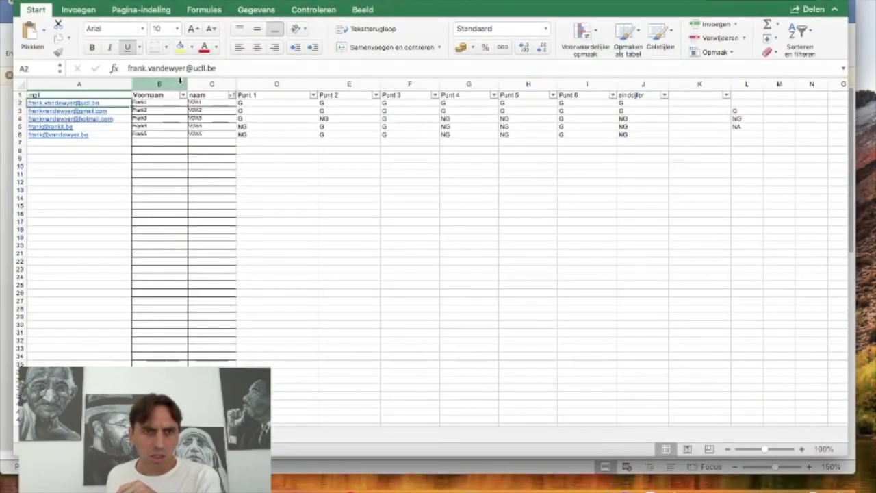
drag(217, 71, 111, 73)
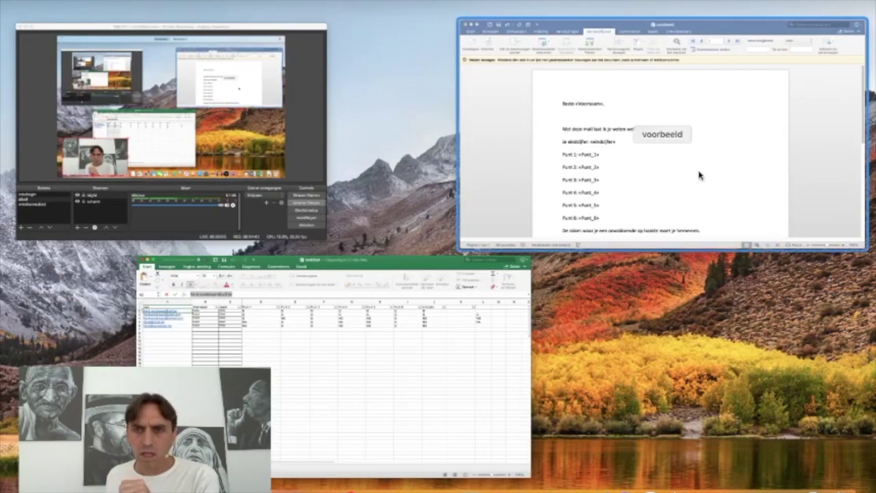
click(701, 176)
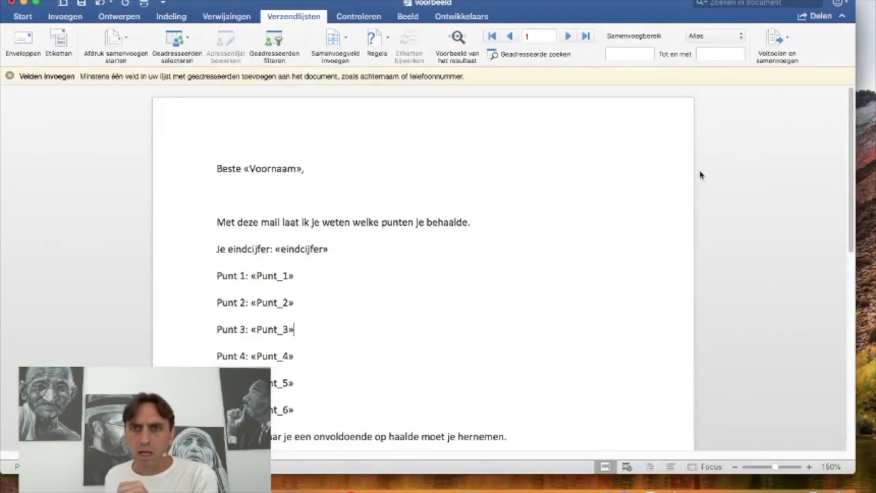
click(782, 41)
click(781, 63)
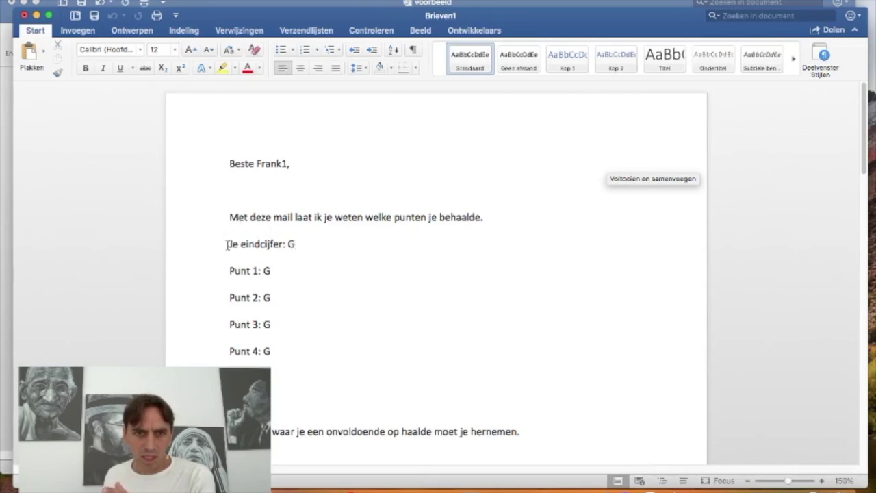
Select the results lines of the first merged letter in Brieven1, then show all windows.
drag(227, 243, 281, 425)
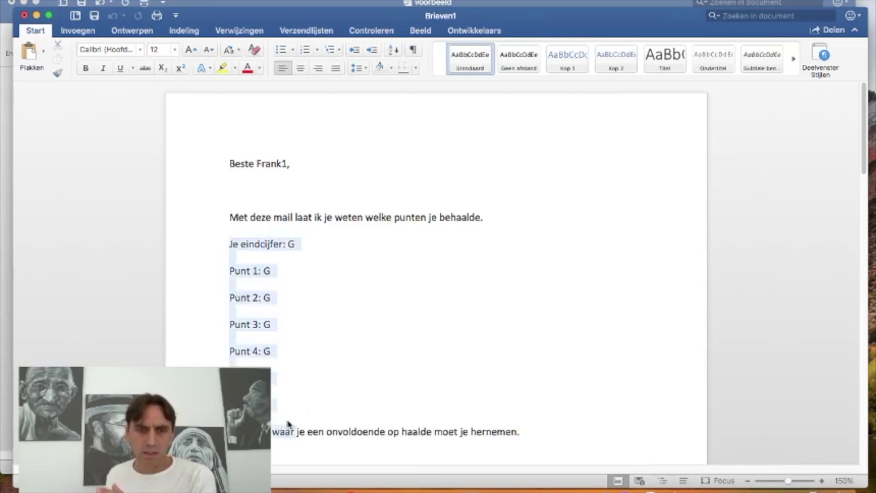
key(ctrl+Up)
Switch to the Excel grades workbook to compare it with the merged letters.
click(583, 471)
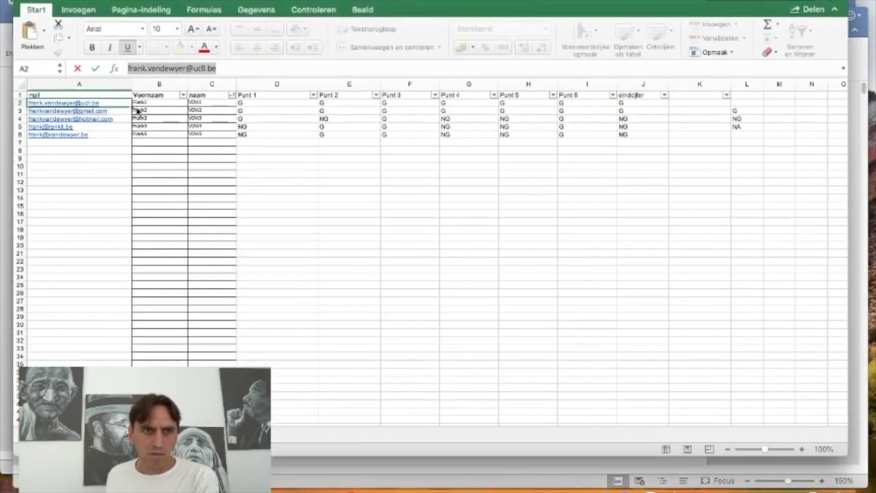